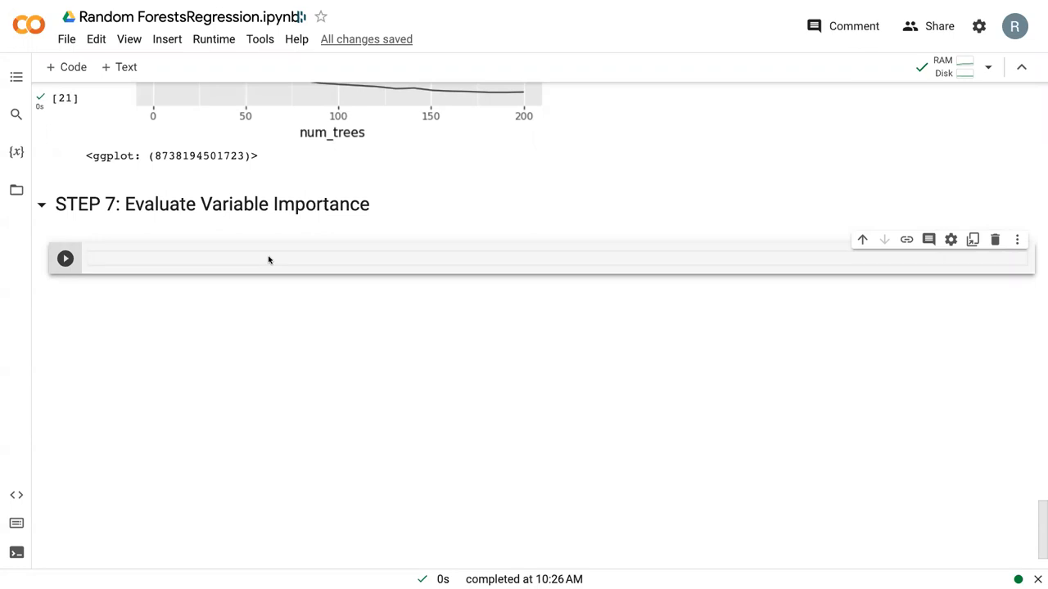
- Type reg_model.summary() into the empty code cell under STEP 7
text(reg)
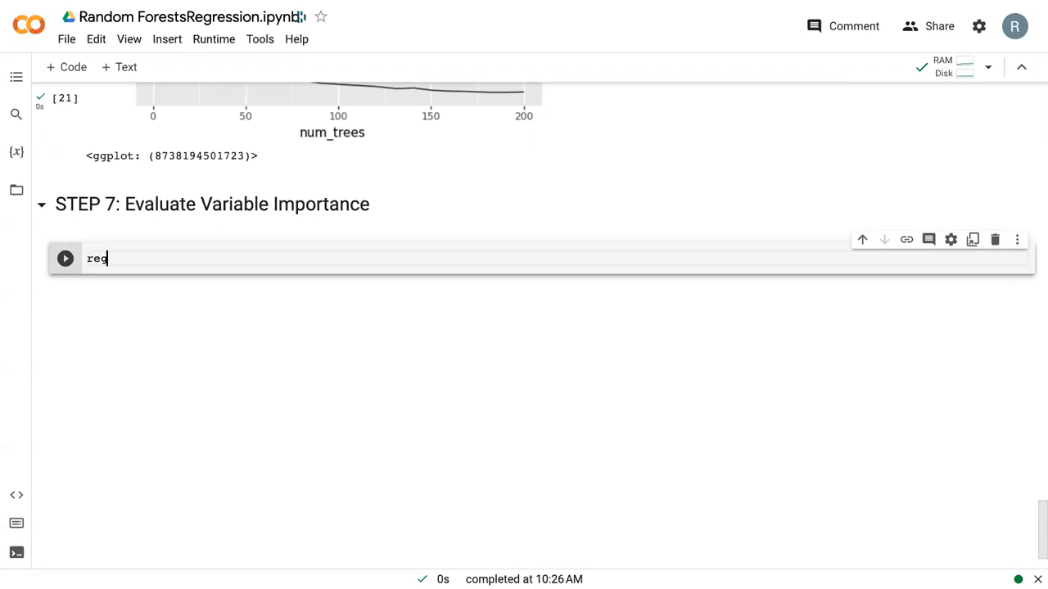
text(_model.summary())
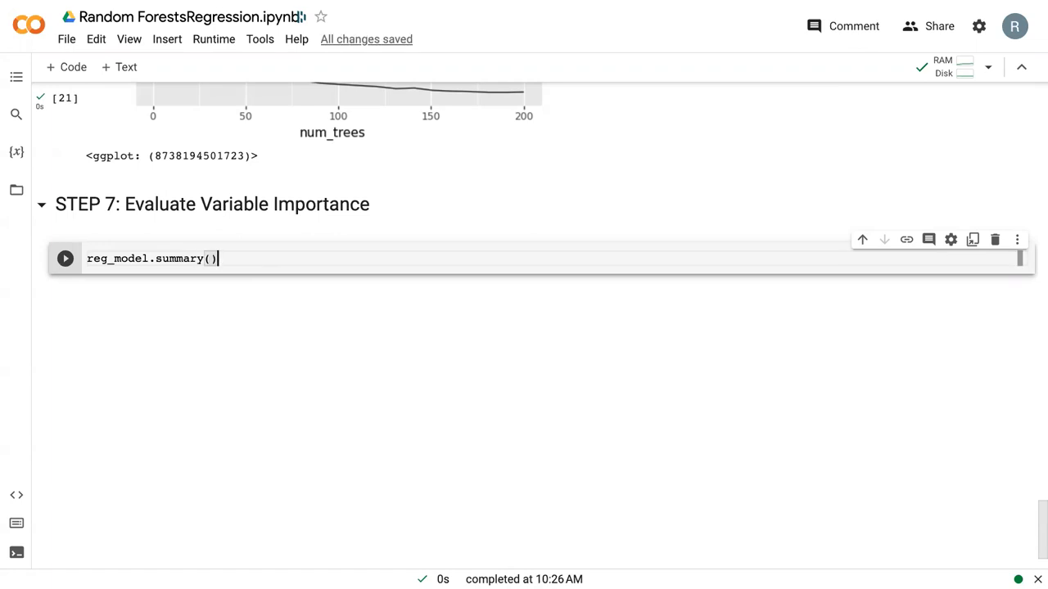
- Run the reg_model.summary() cell and look over the printed model summary
click(66, 259)
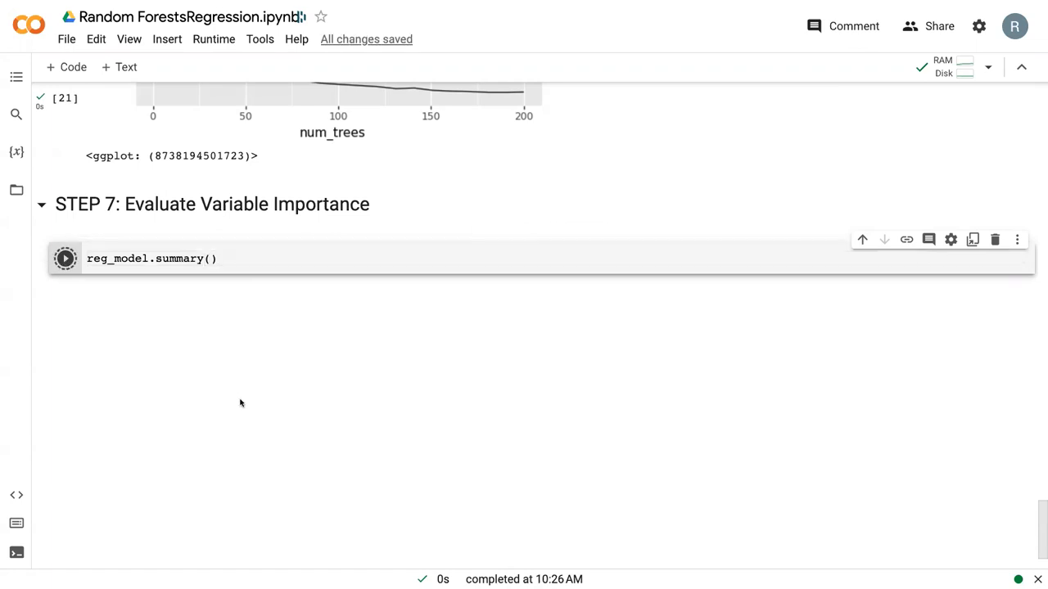
scroll(240, 399, up, 20)
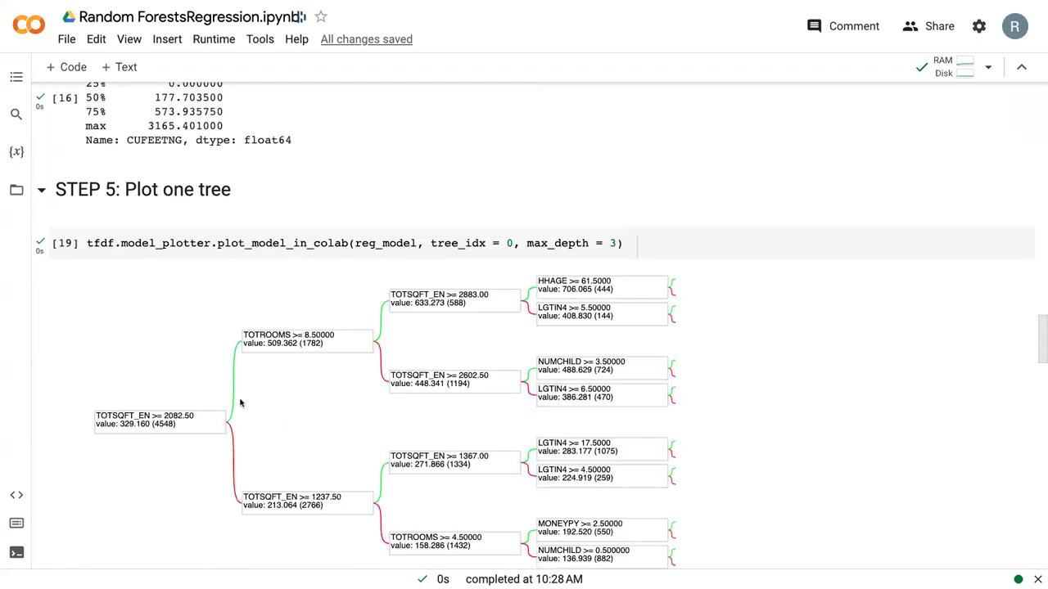
scroll(240, 399, down, 10)
scroll(240, 399, down, 20)
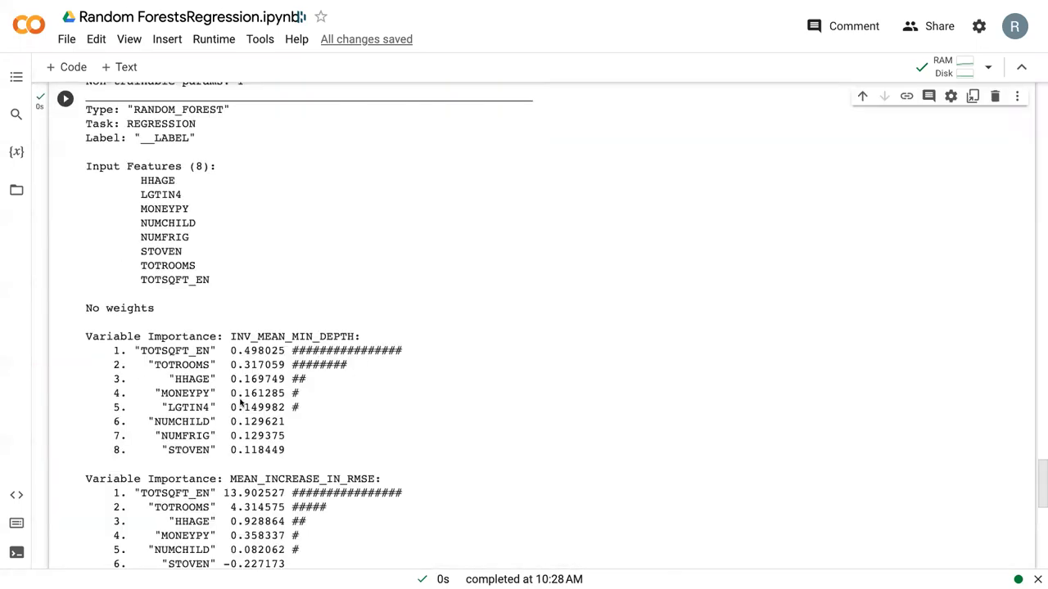
scroll(240, 402, up, 4)
scroll(240, 403, up, 1)
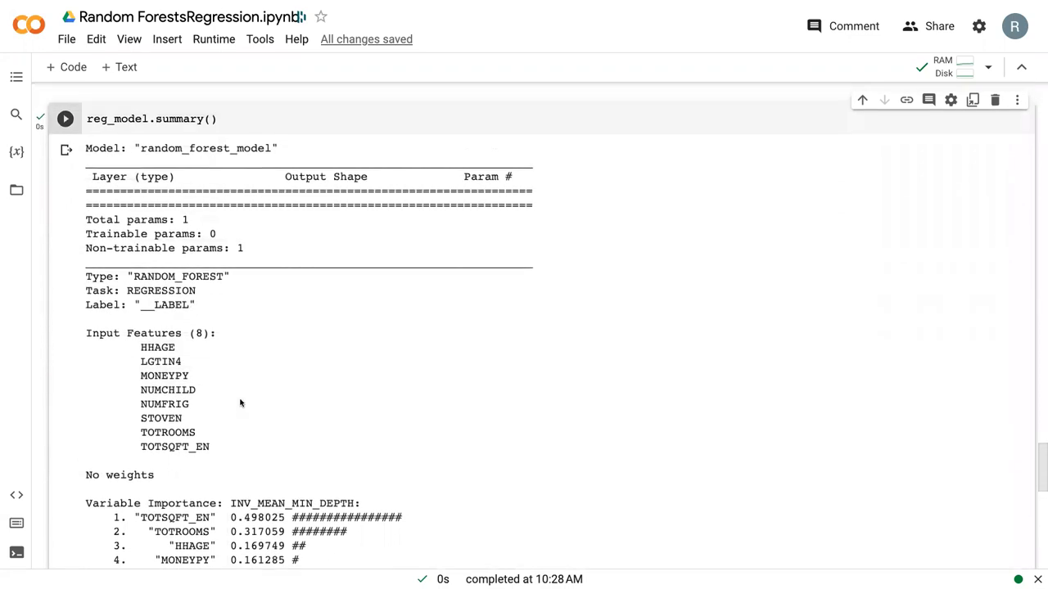
- Highlight the REGRESSION task type, then the MEAN_INCREASE_IN_RMSE importance list topped by TOTSQFT_EN
double_click(166, 290)
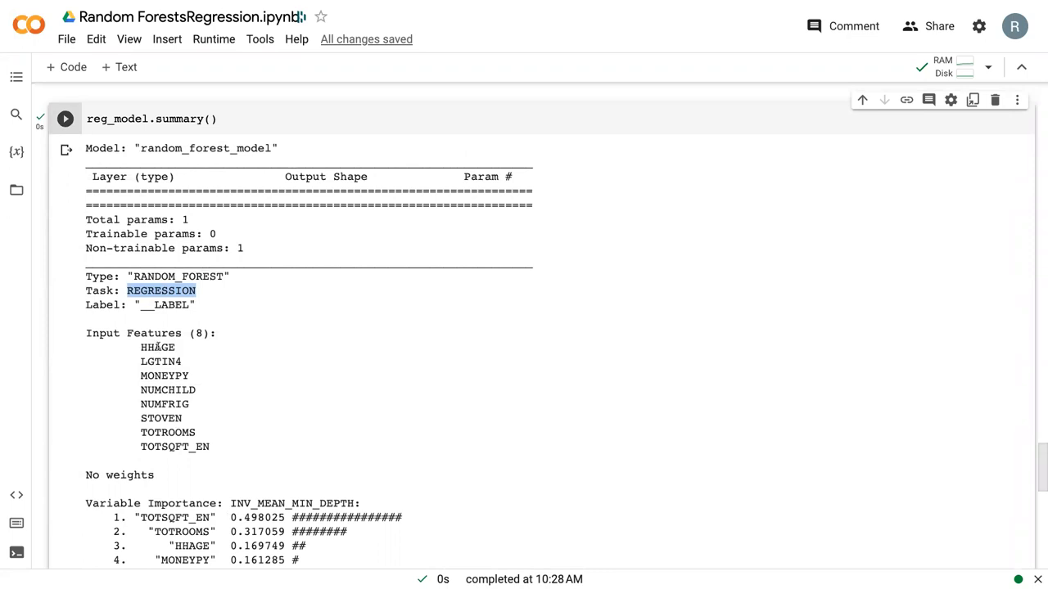
click(202, 456)
scroll(203, 456, down, 5)
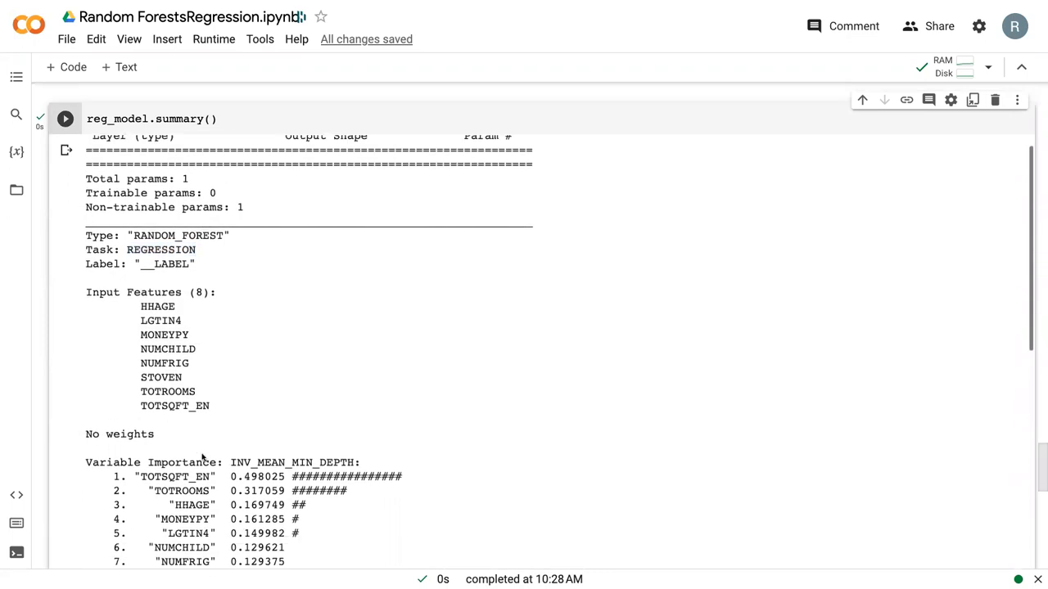
scroll(202, 456, down, 2)
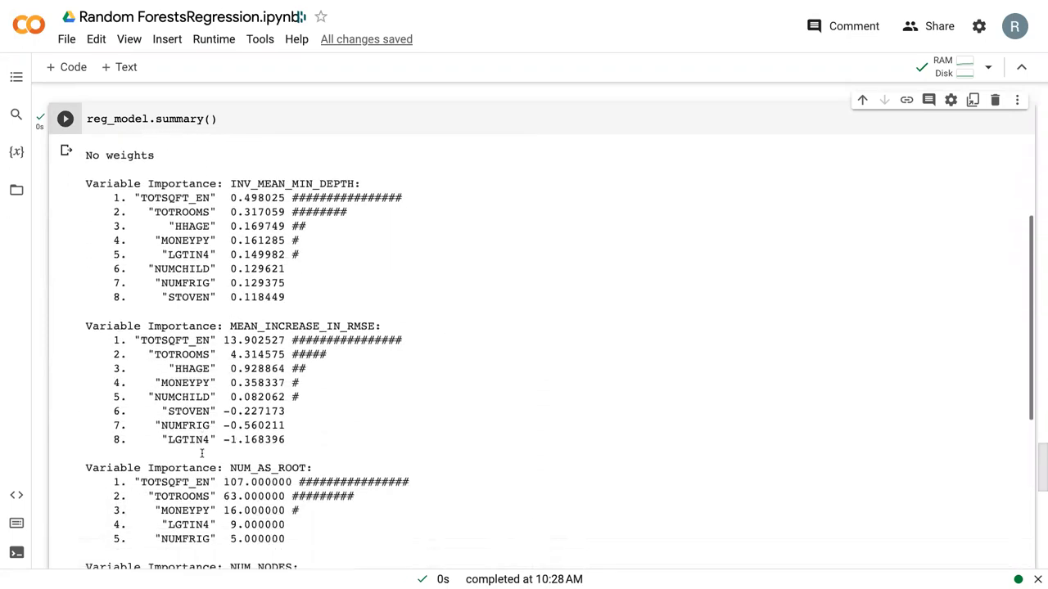
drag(295, 442, 86, 325)
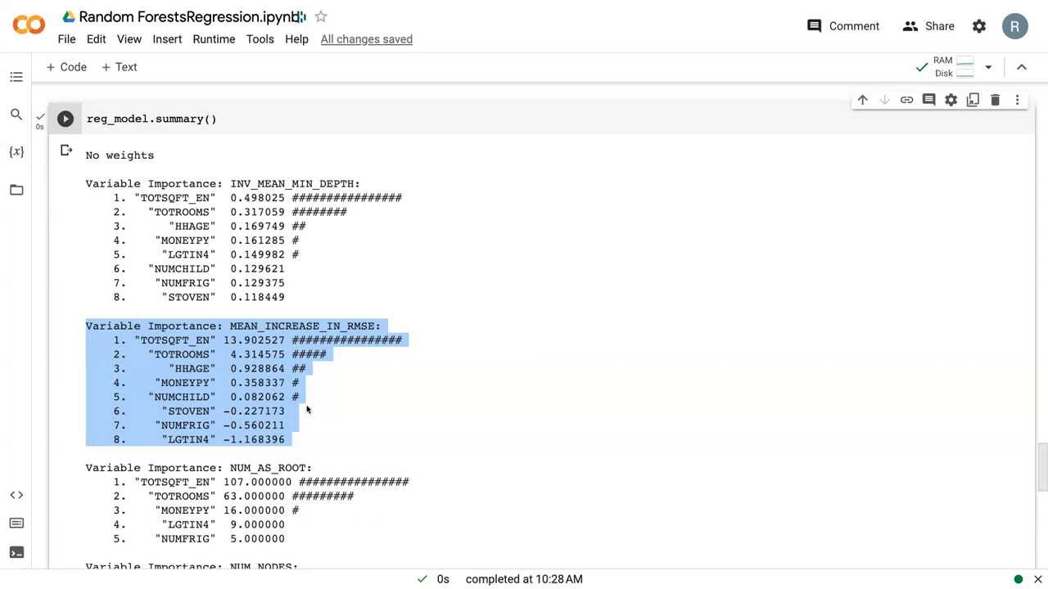
click(297, 445)
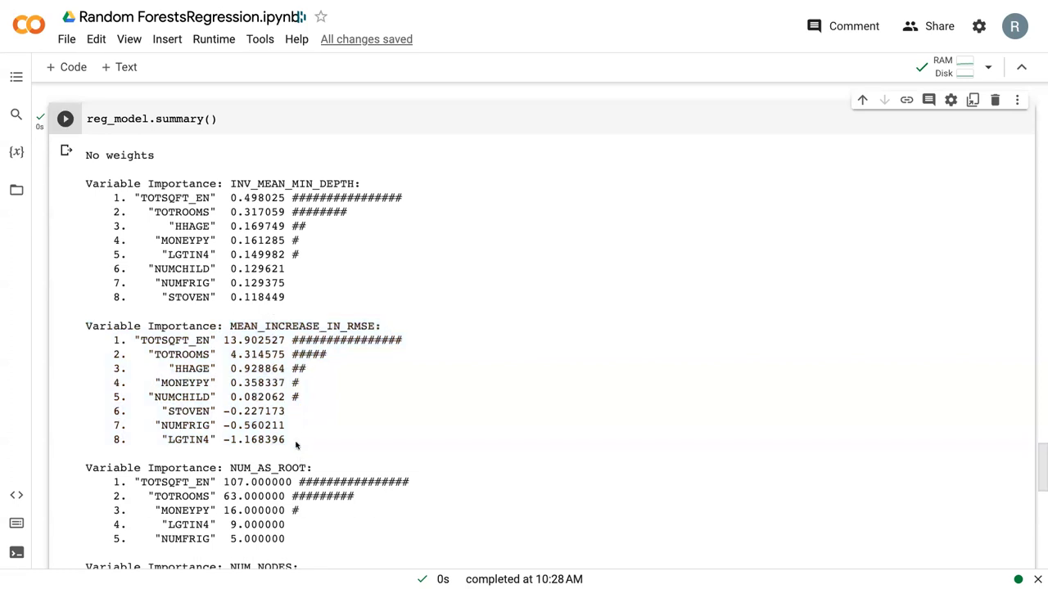
scroll(296, 445, down, 4)
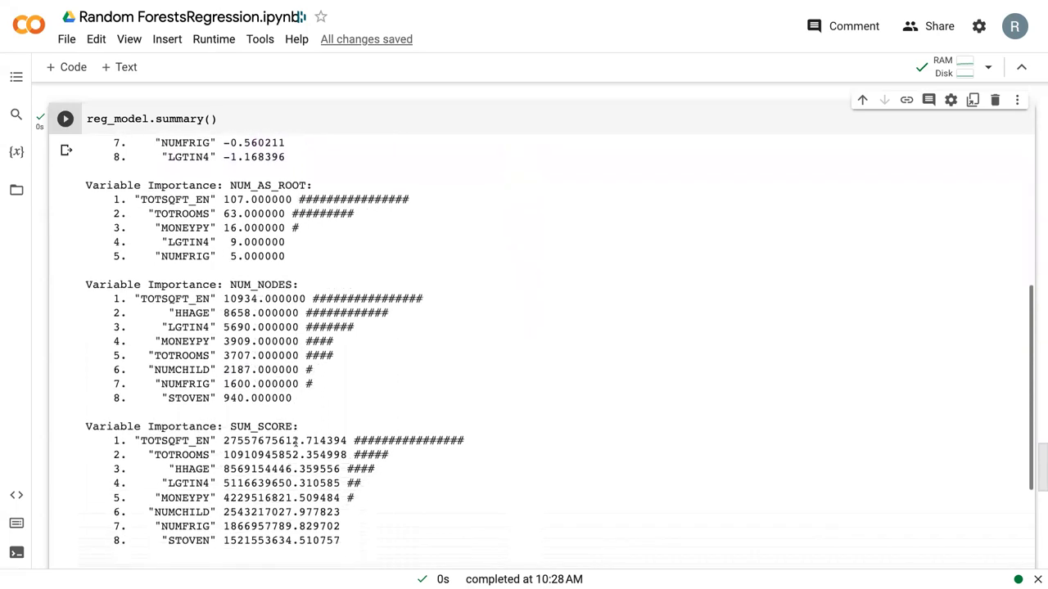
scroll(296, 442, down, 2)
scroll(296, 442, up, 3)
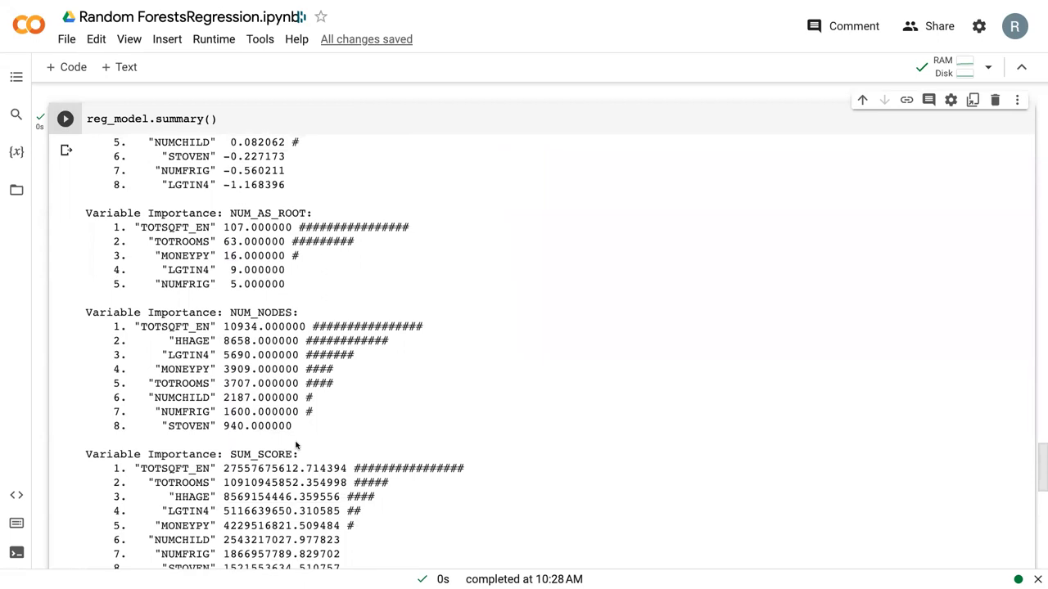
scroll(297, 446, down, 3)
scroll(297, 445, down, 1)
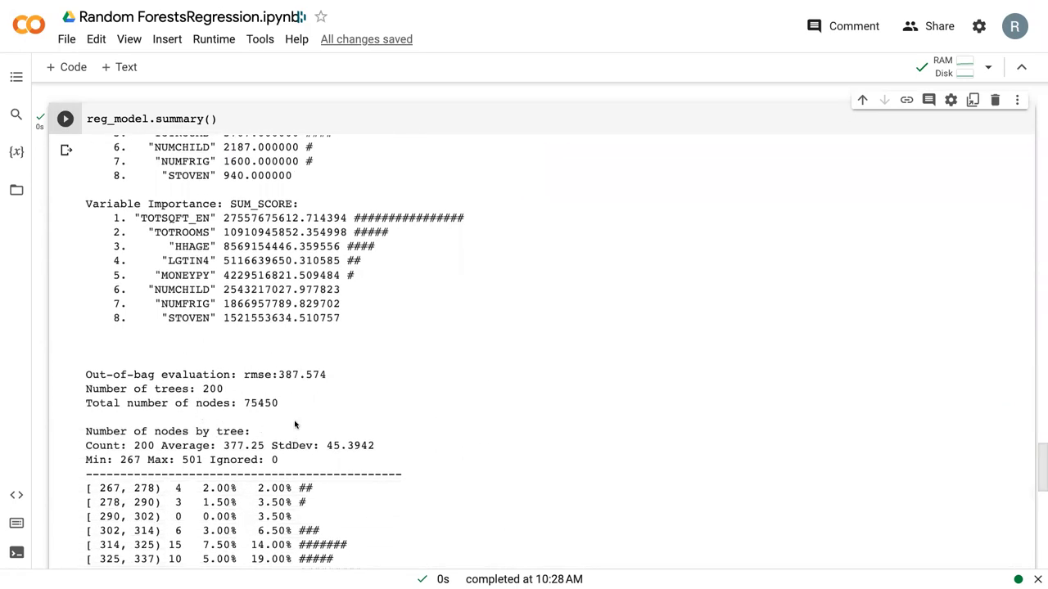
scroll(285, 370, up, 20)
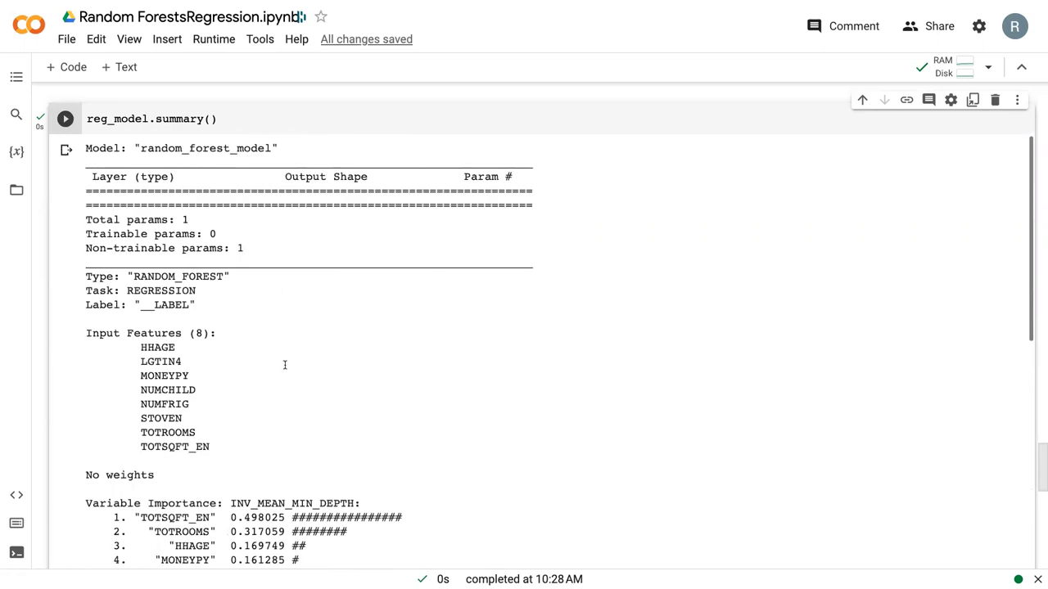
scroll(285, 367, up, 12)
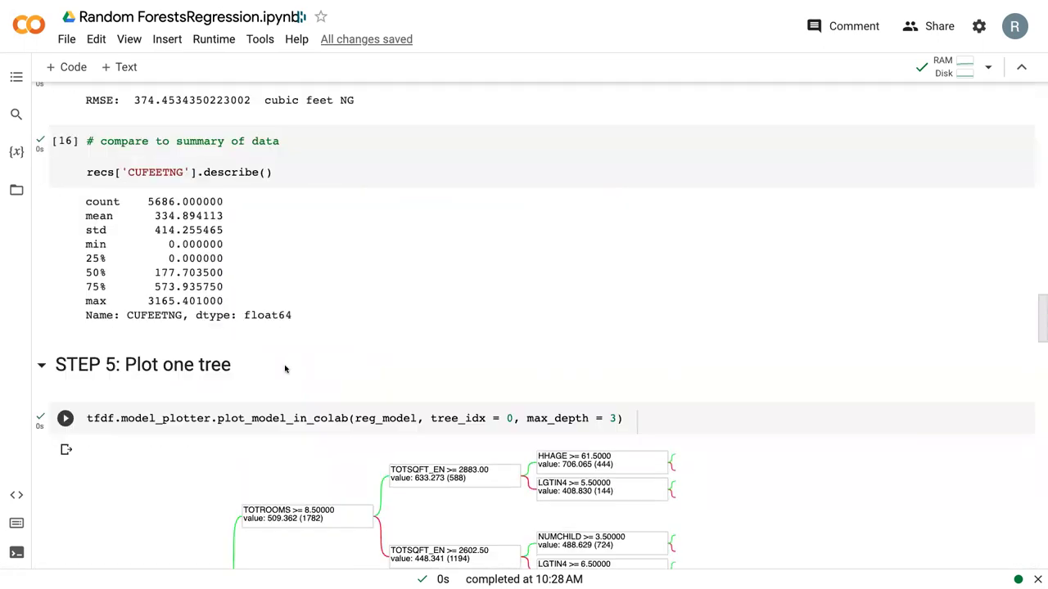
scroll(285, 369, down, 20)
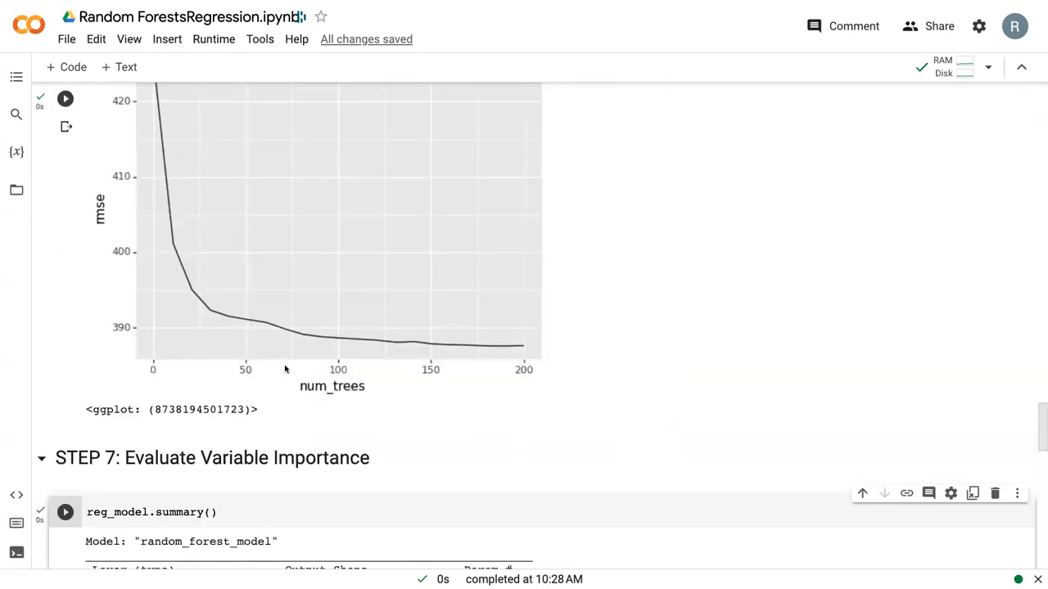
scroll(285, 370, down, 20)
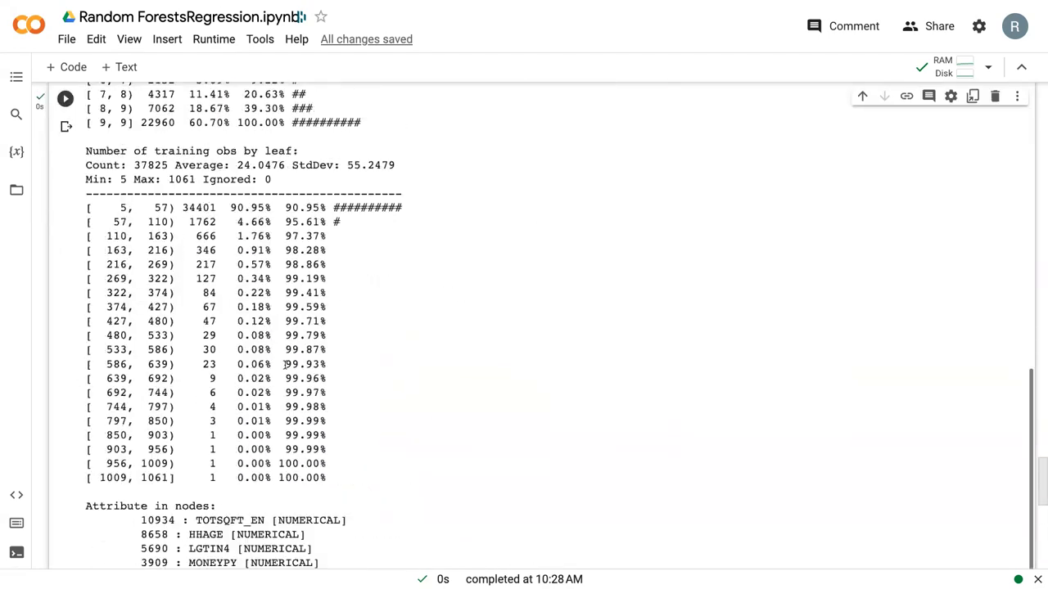
scroll(285, 368, down, 2)
scroll(285, 369, up, 15)
scroll(285, 369, up, 8)
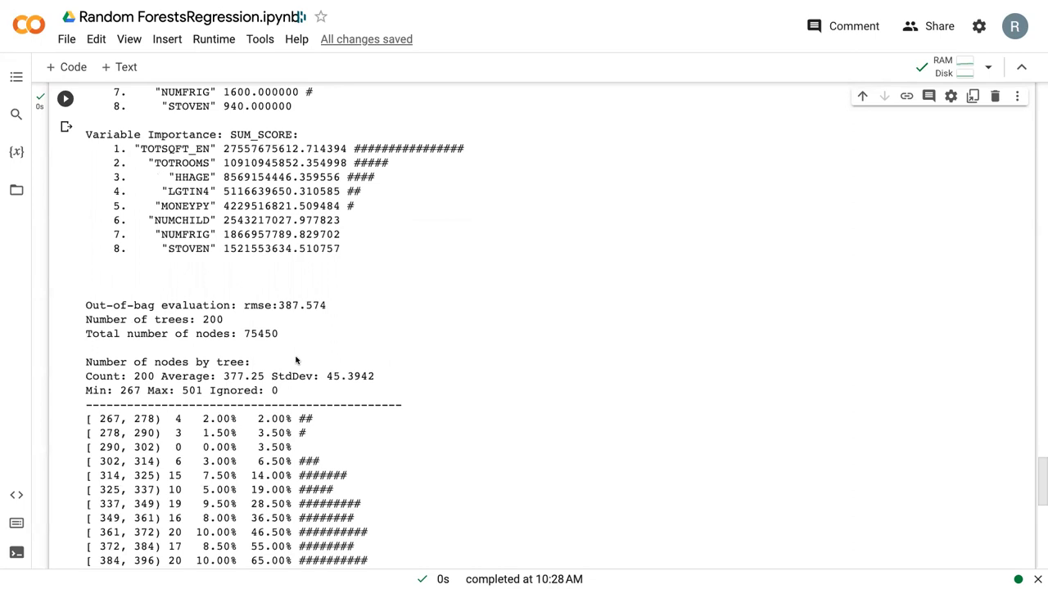
scroll(221, 401, down, 3)
scroll(220, 402, down, 10)
scroll(220, 401, down, 10)
scroll(221, 401, down, 14)
scroll(220, 401, down, 10)
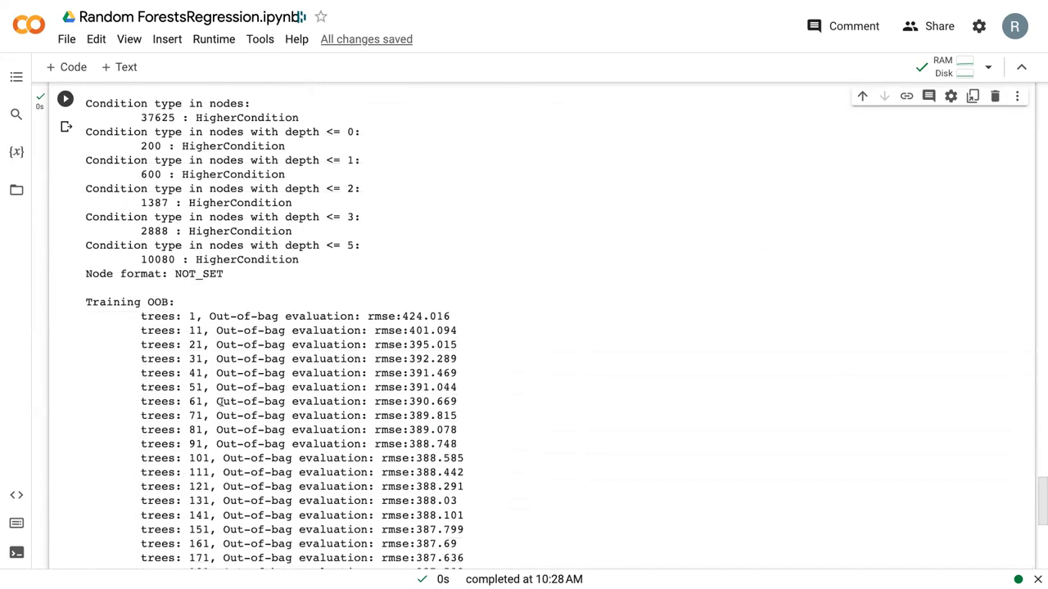
scroll(220, 401, down, 3)
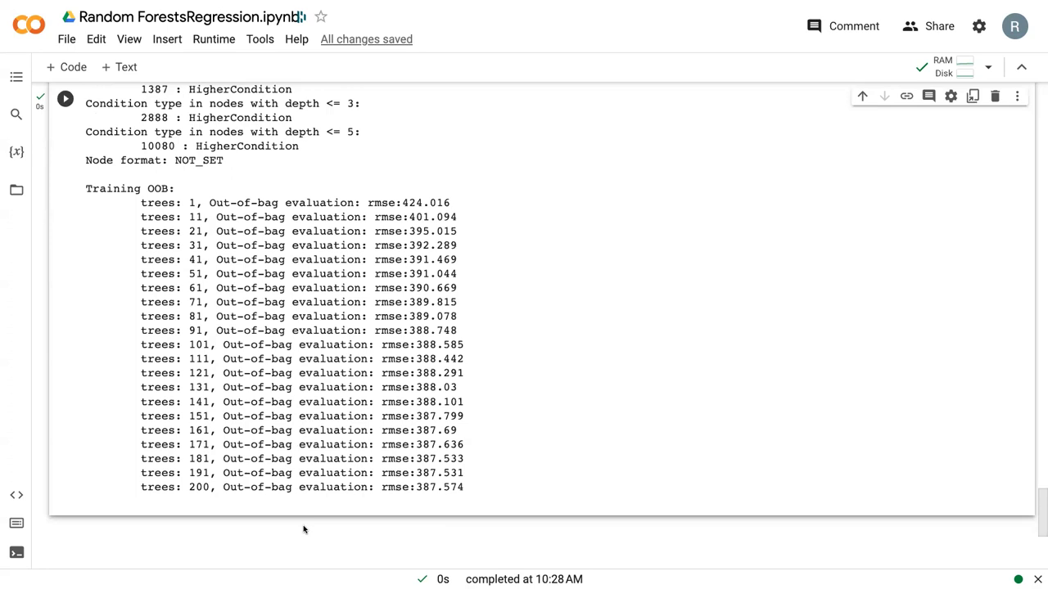
scroll(335, 495, up, 10)
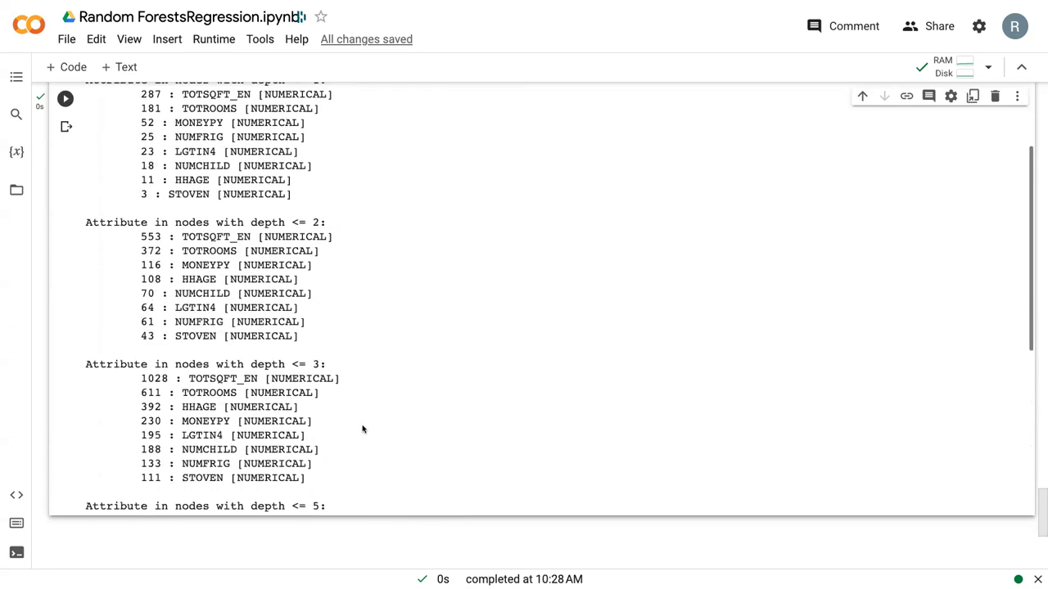
scroll(88, 489, up, 10)
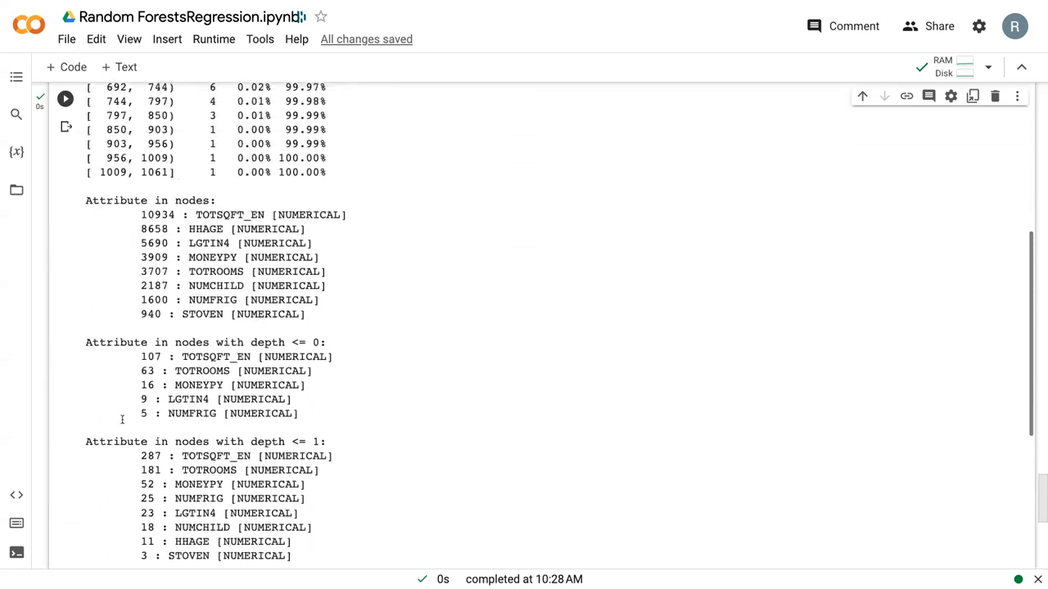
scroll(123, 422, up, 15)
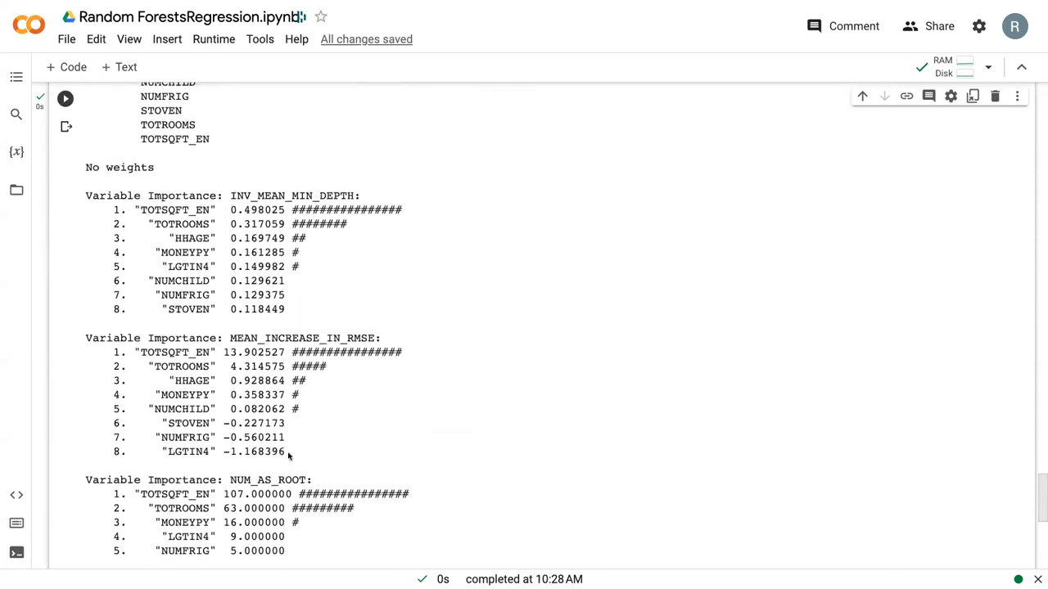
drag(290, 453, 86, 338)
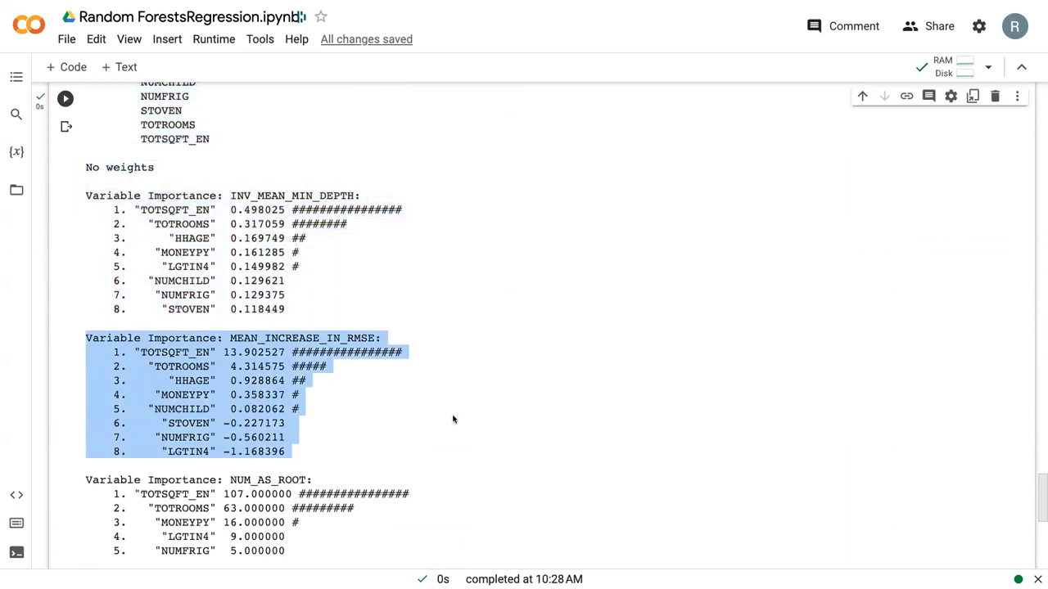